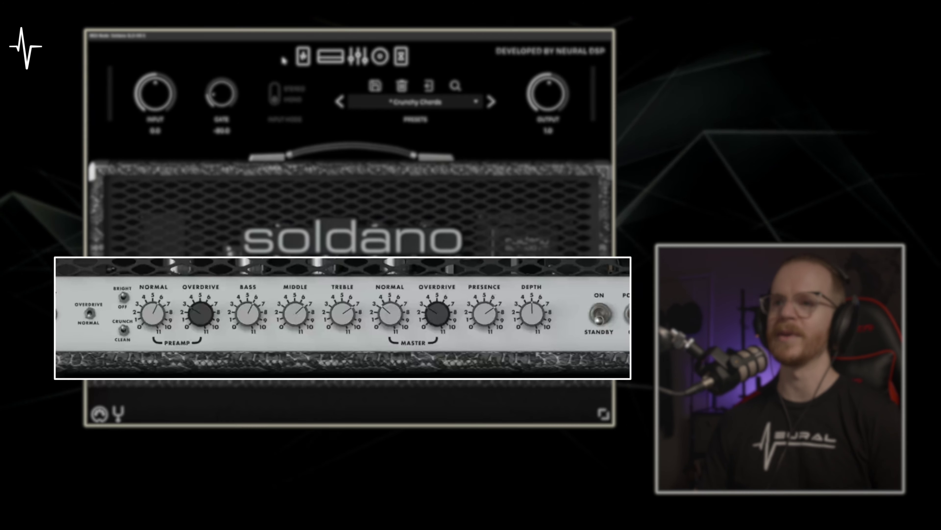
Step: Switch from the Crunchy Chords amp head to the pedalboard view
left_click(303, 56)
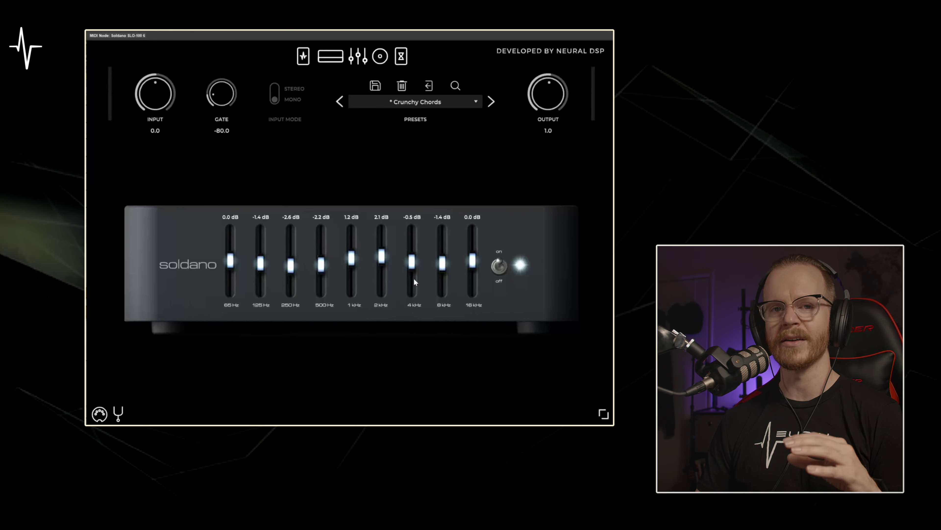
Step: Show the cabinet page with the Dynamic 57 mic active and Ribbon 121 inactive
left_click(381, 57)
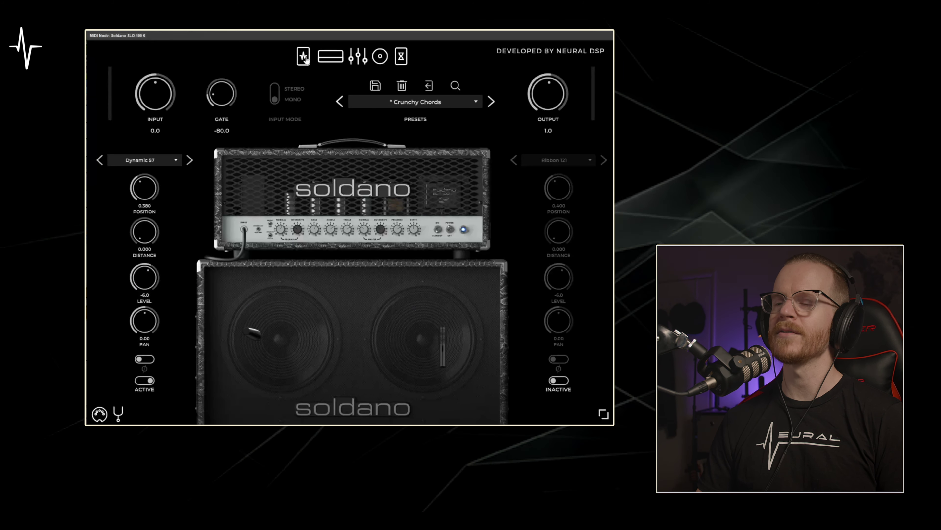
Step: Return to the pedalboard with compressor and Overdrive-2 on, Overdrive-1 and chorus off
left_click(330, 56)
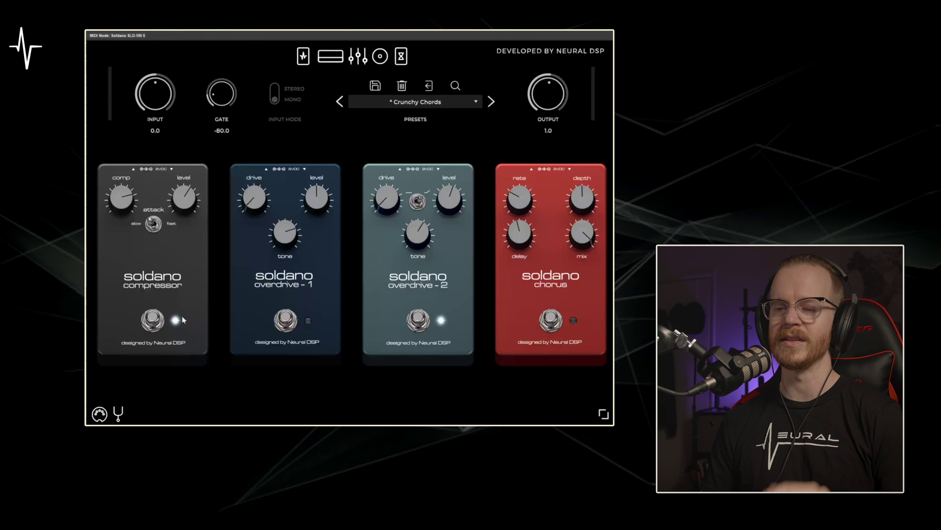
Step: Toggle the compressor pedal off to compare, then bring up the amp head page
left_click(156, 318)
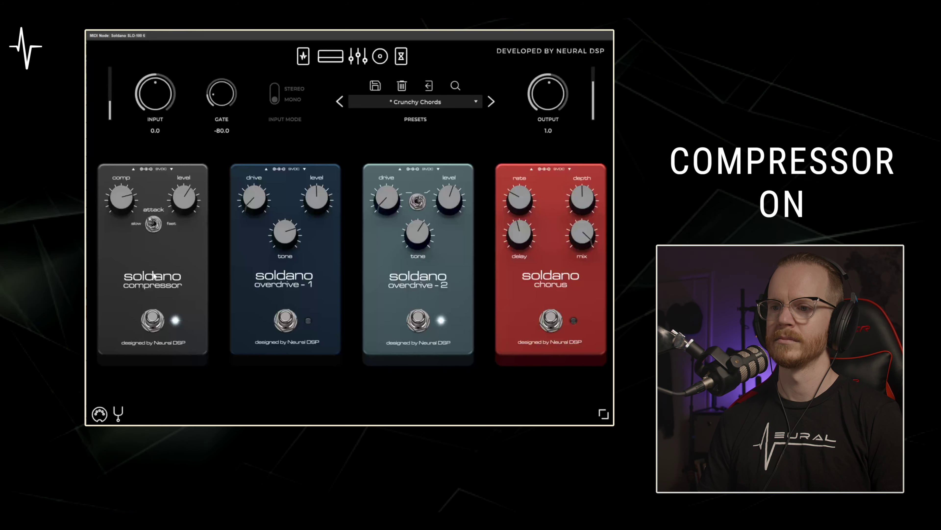
left_click(154, 317)
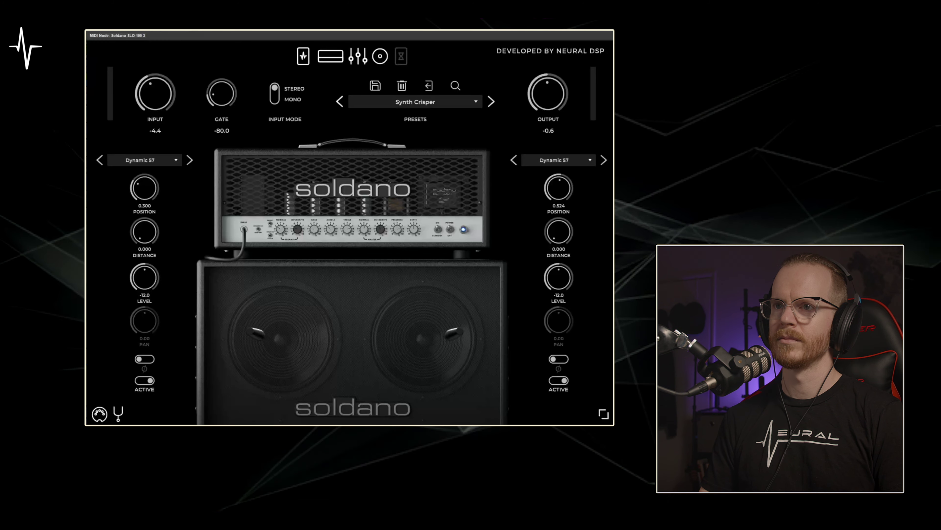
left_click(330, 56)
Step: View the Synth Crisper amp head and its pedalboard, then bypass the whole pedal section
left_click(195, 326)
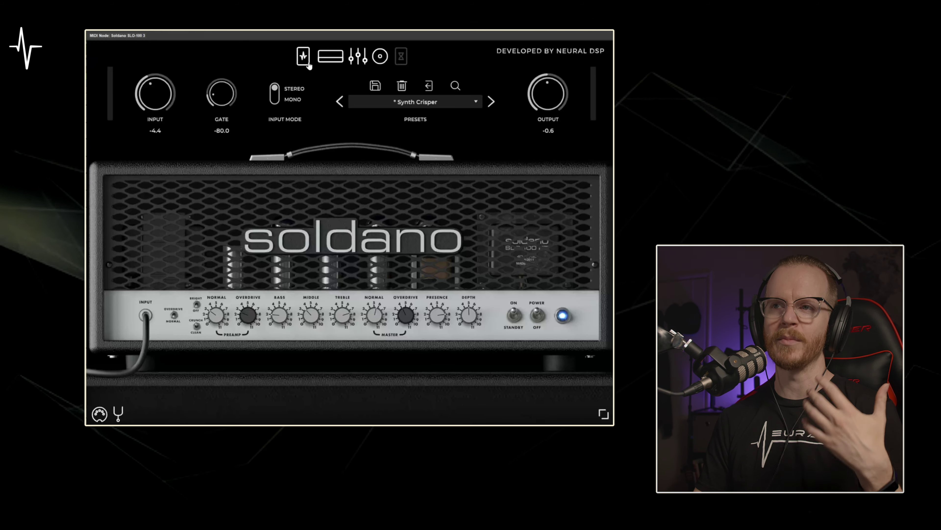
left_click(306, 60)
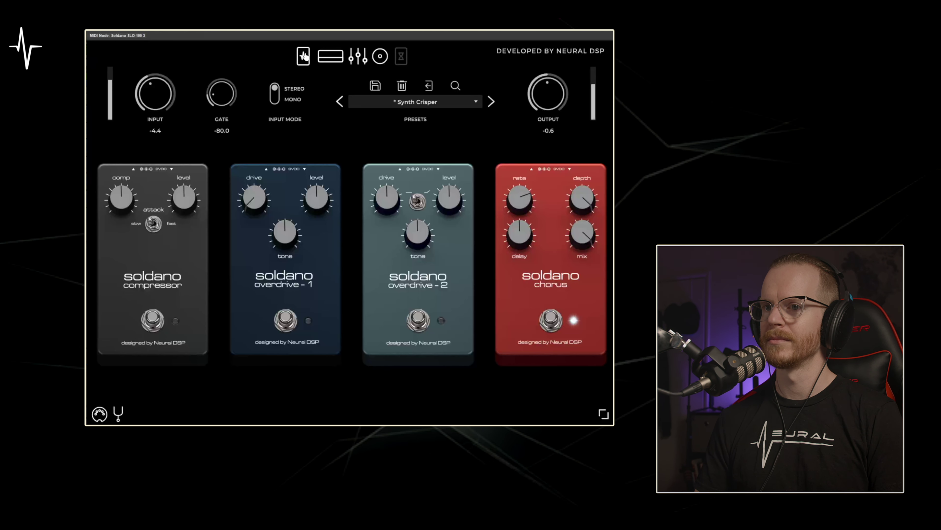
left_click(304, 56)
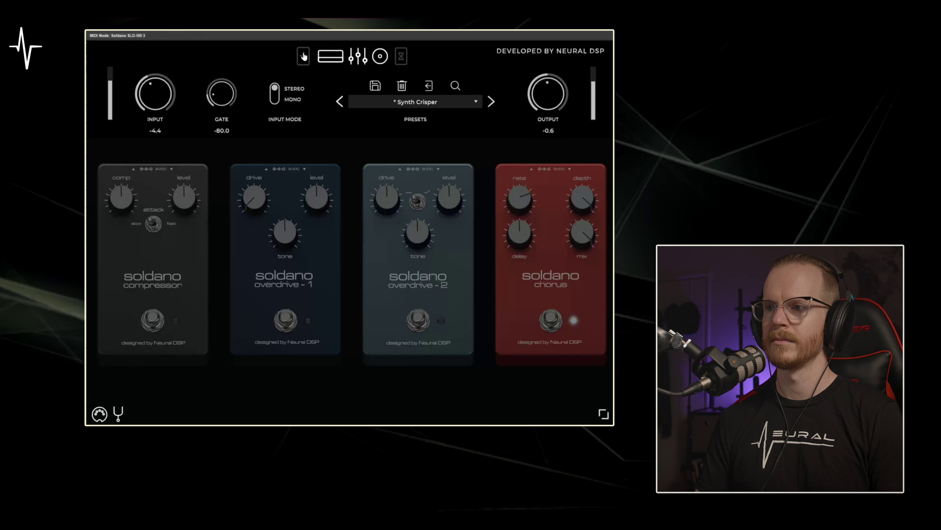
Step: Re-enable the pedal section, view the amp head, then bypass and restore the graphic EQ
left_click(303, 56)
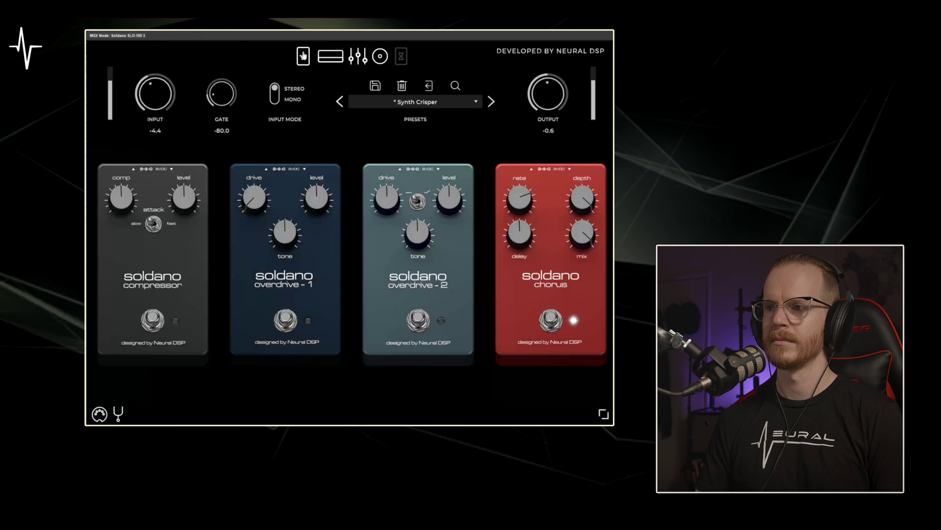
left_click(334, 60)
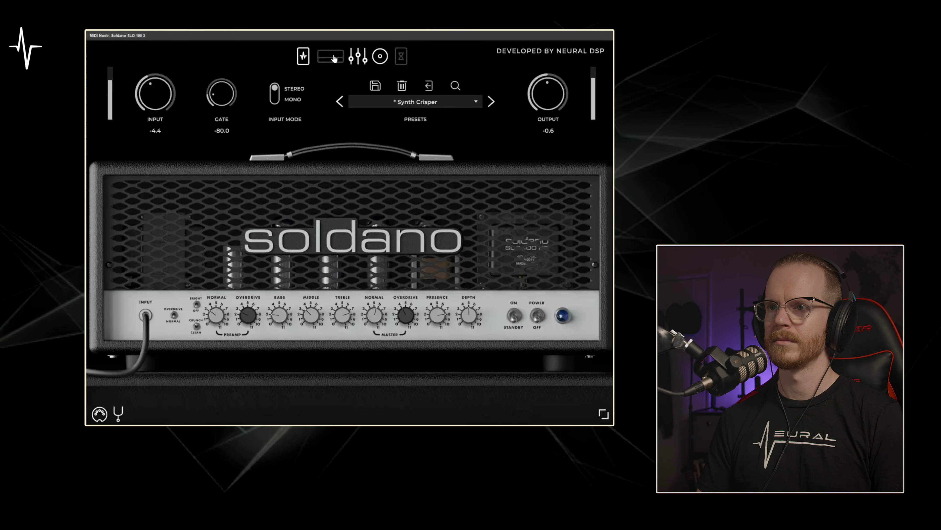
left_click(358, 59)
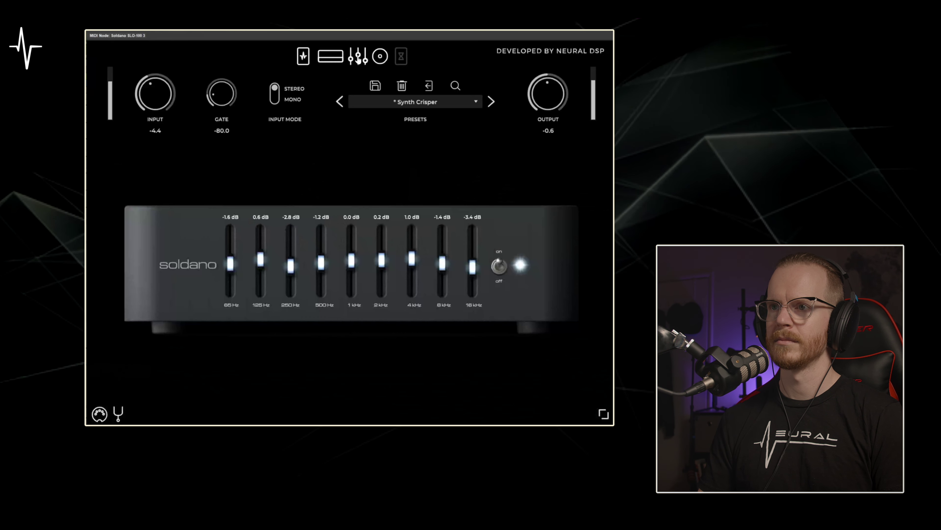
left_click(358, 59)
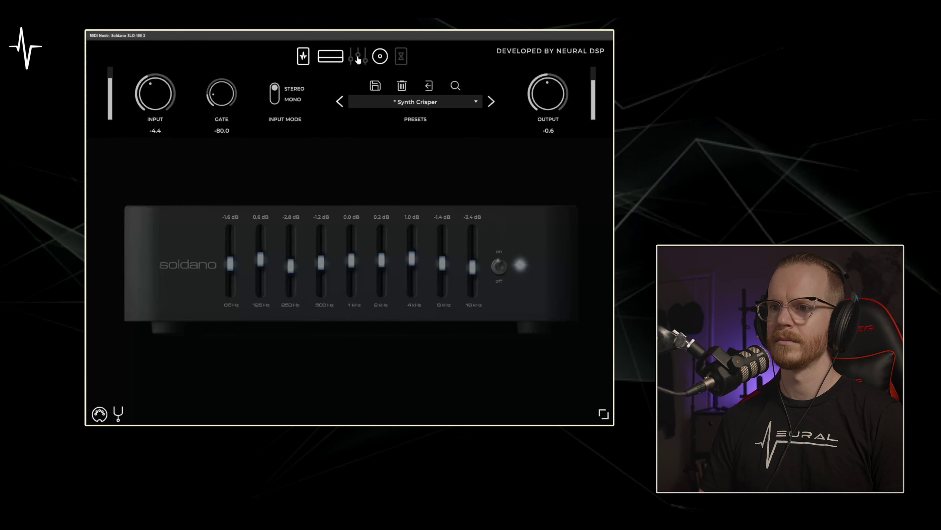
left_click(358, 59)
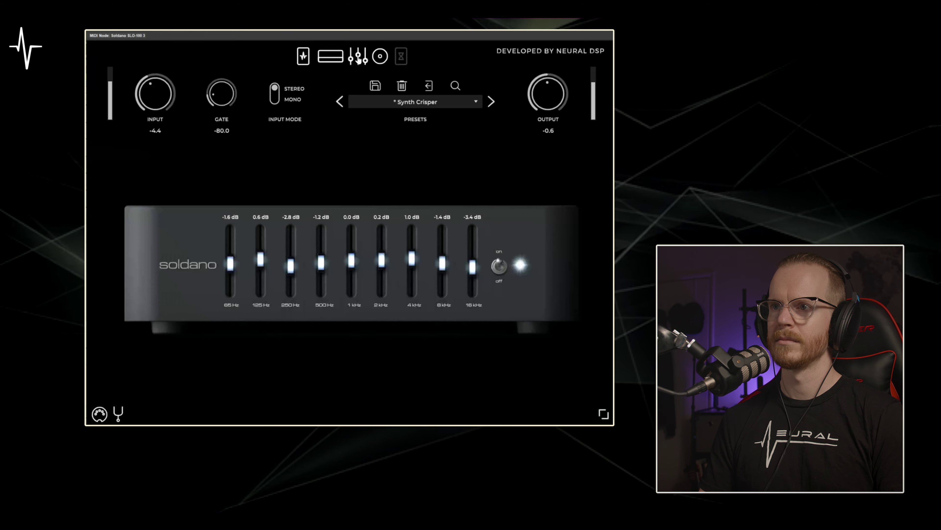
Step: Bypass and re-enable the cabinet simulation on the cab and mic page
left_click(379, 58)
left_click(380, 57)
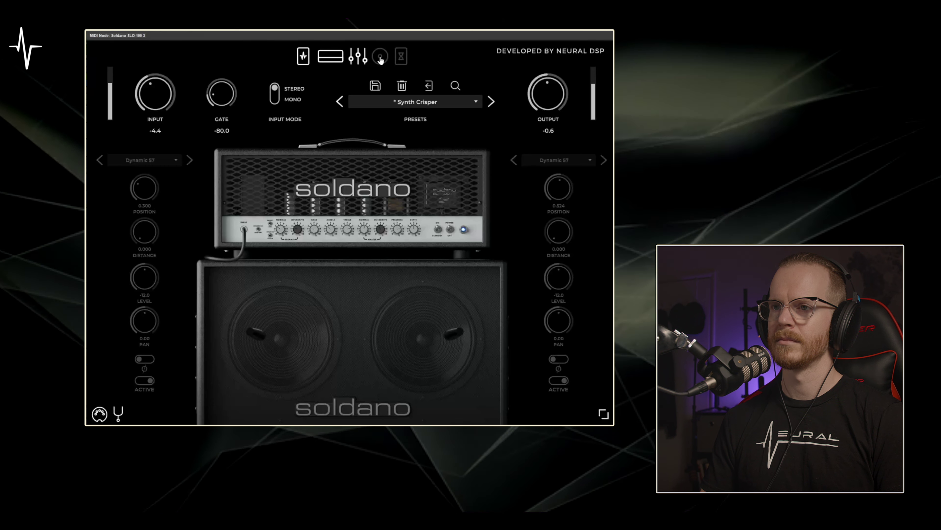
left_click(380, 57)
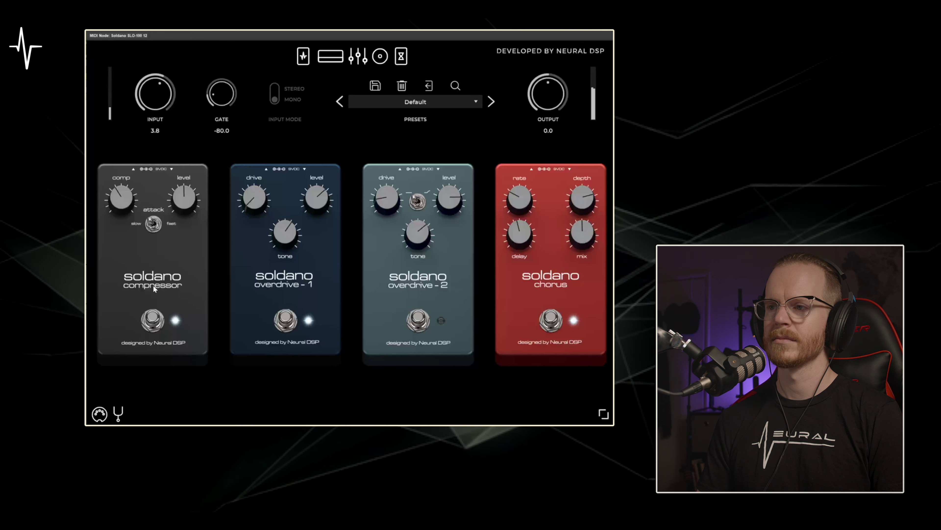
Step: Show the Default preset's amp head with its preamp and master controls
left_click(326, 60)
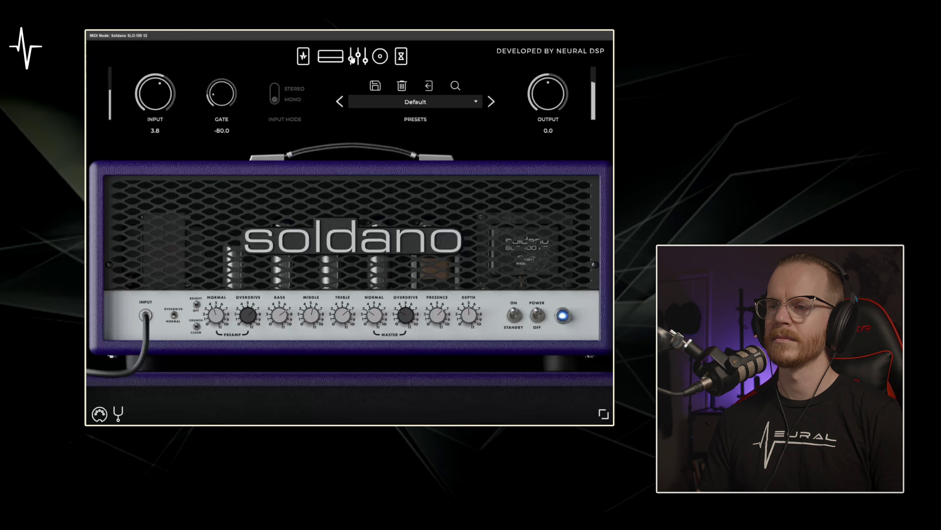
Step: Check the Default cabinet mics, return to the pedalboard, and switch the chorus off
left_click(380, 56)
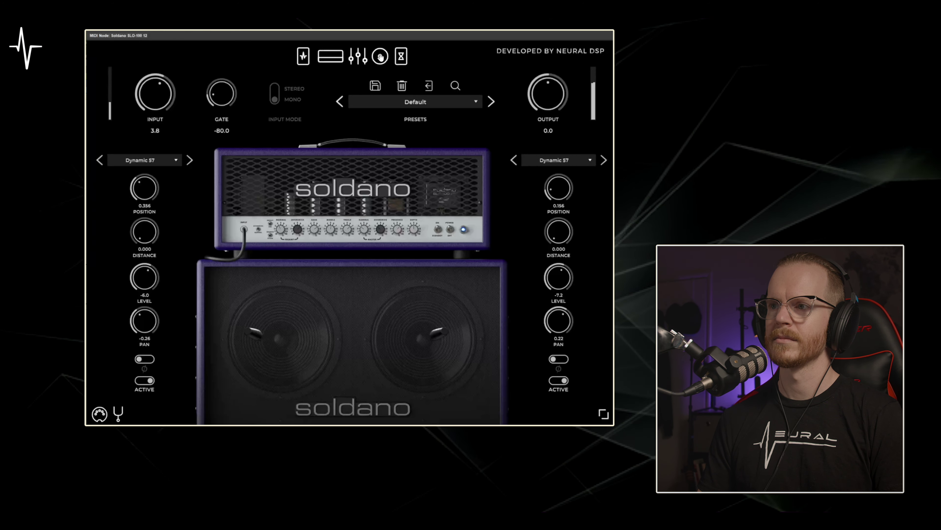
left_click(304, 57)
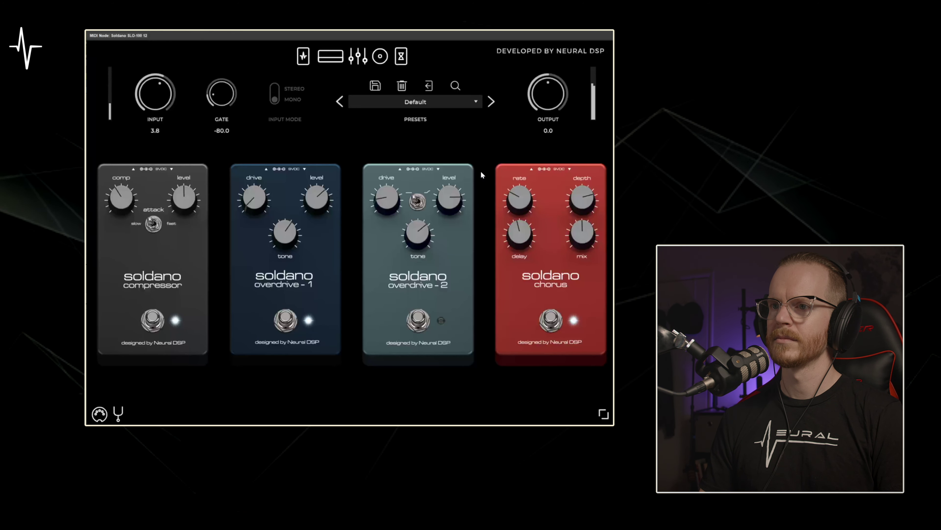
left_click(551, 320)
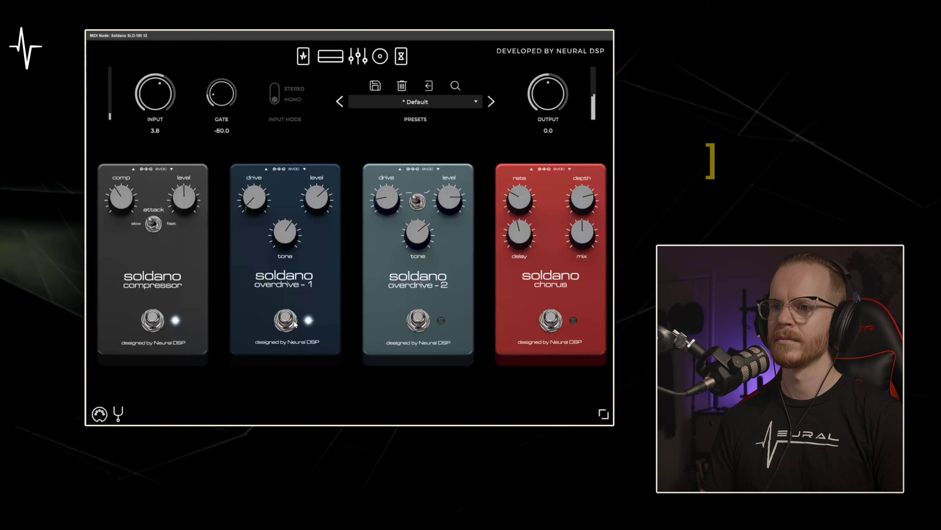
Step: Switch Overdrive-1 and the compressor off, turn Overdrive-1 back on, then view the delay and reverb
left_click(285, 320)
left_click(154, 321)
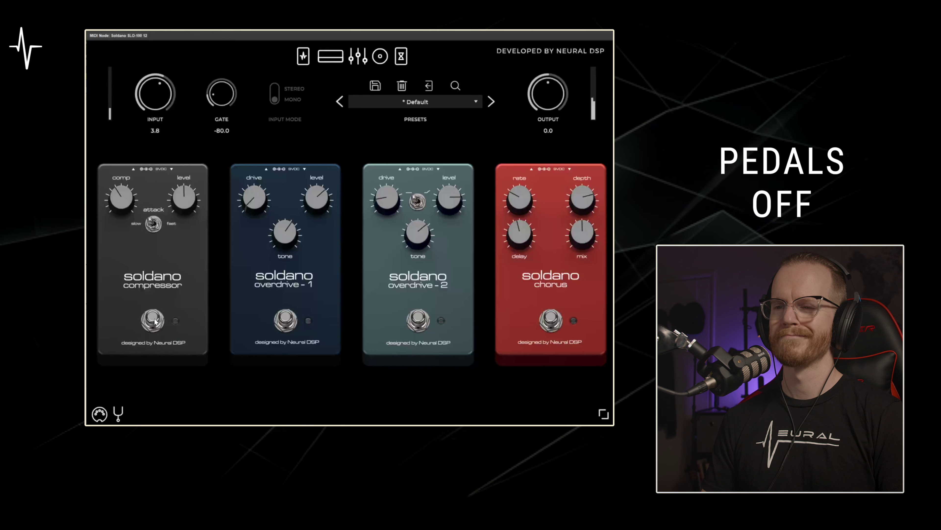
left_click(289, 322)
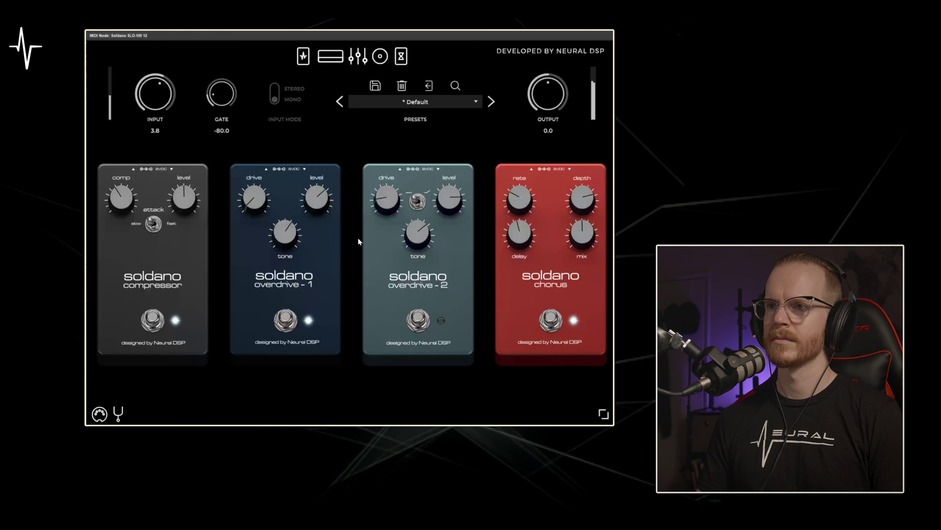
left_click(402, 59)
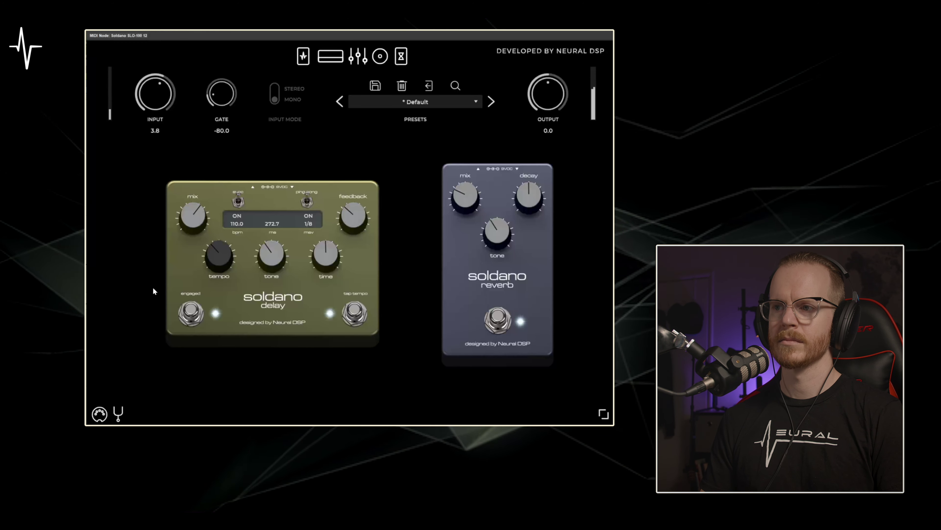
Step: Bypass the 110 bpm, 1/8 delay pedal, leaving only the reverb engaged
left_click(185, 310)
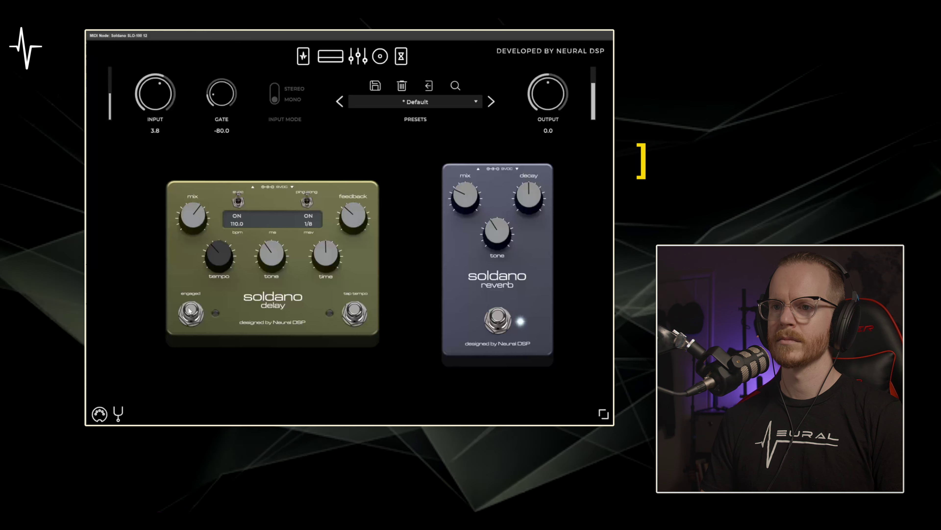
Step: On the pre-effects pedalboard, bypass the compressor, Overdrive-1 and chorus pedals
left_click(303, 56)
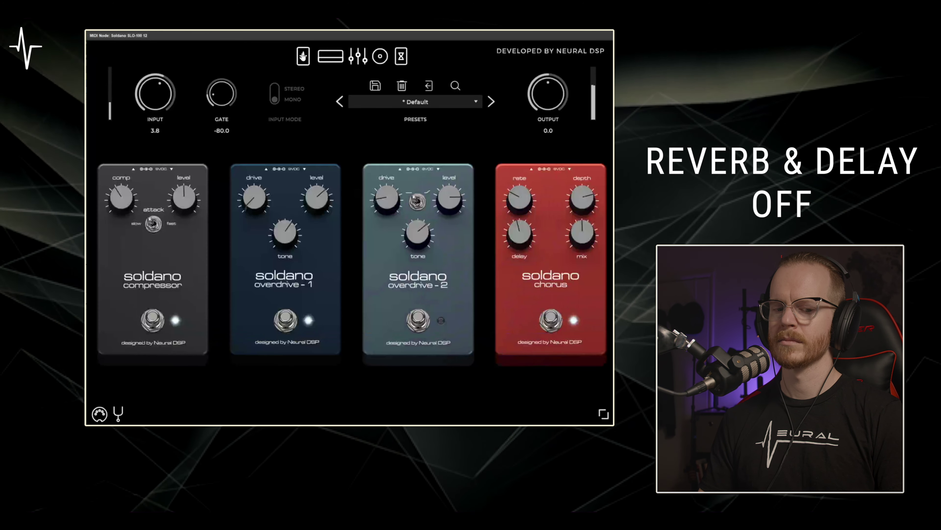
left_click(152, 320)
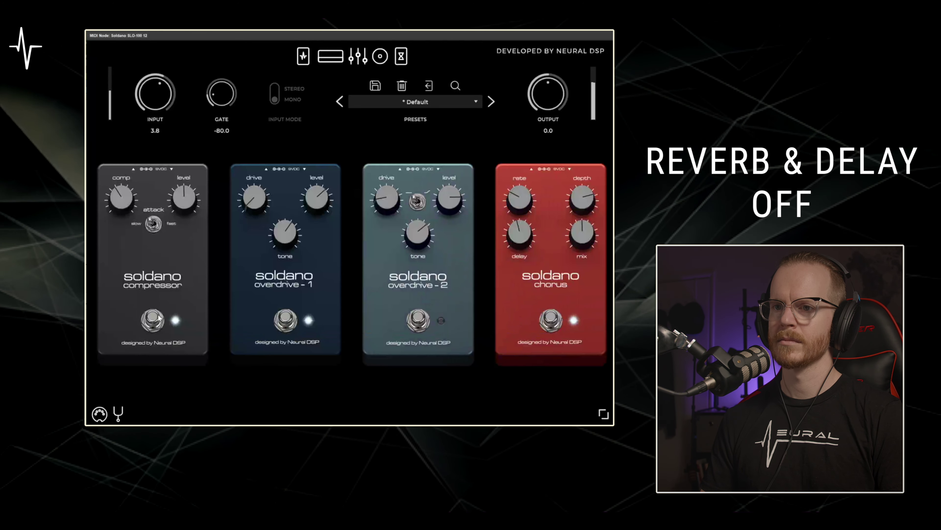
left_click(286, 320)
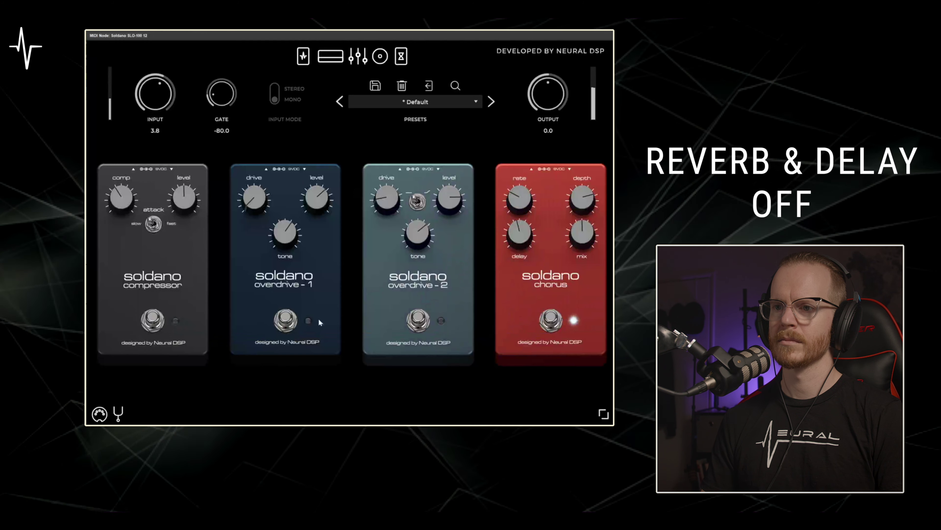
left_click(553, 320)
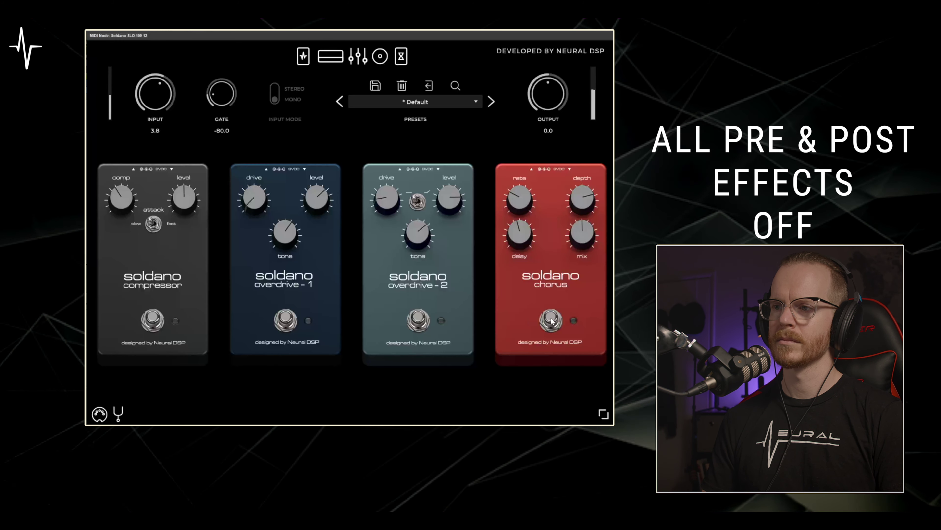
Step: Re-engage the chorus, Overdrive-1 and compressor pedals, then bring up the delay and reverb pedals
left_click(551, 319)
left_click(286, 320)
left_click(152, 319)
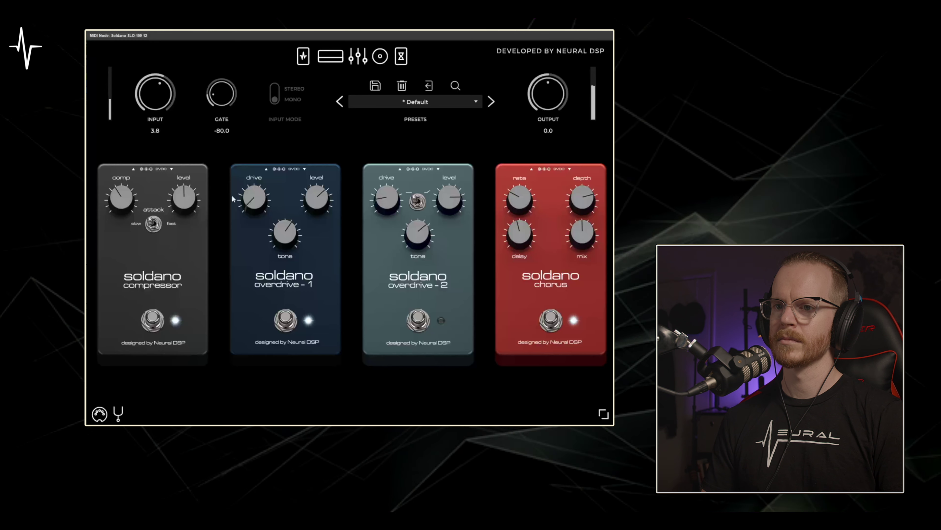
left_click(401, 58)
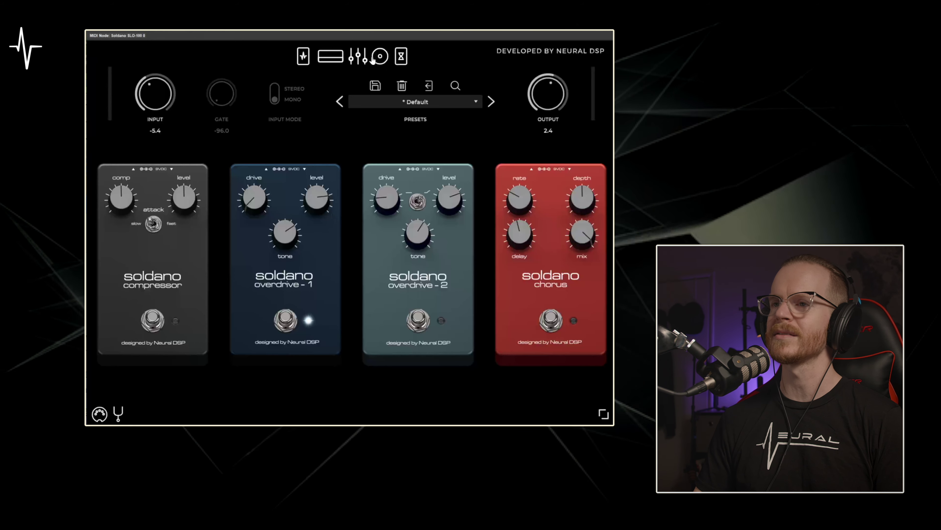
Step: Show the cabinet page with the Dynamic 57 mic at -6.0 and the Condenser 414 at -14.9
left_click(380, 57)
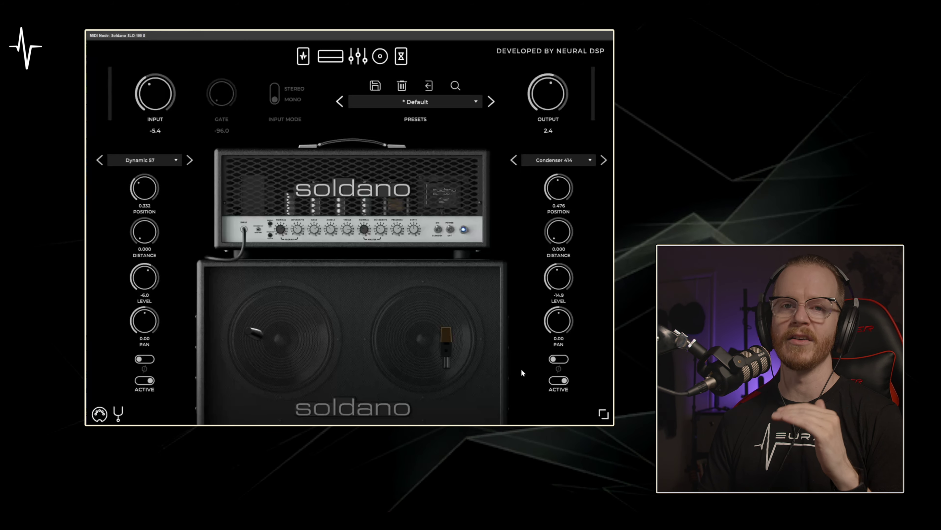
Step: Toggle the Condenser 414 mic off and on twice, leaving it active
left_click(560, 382)
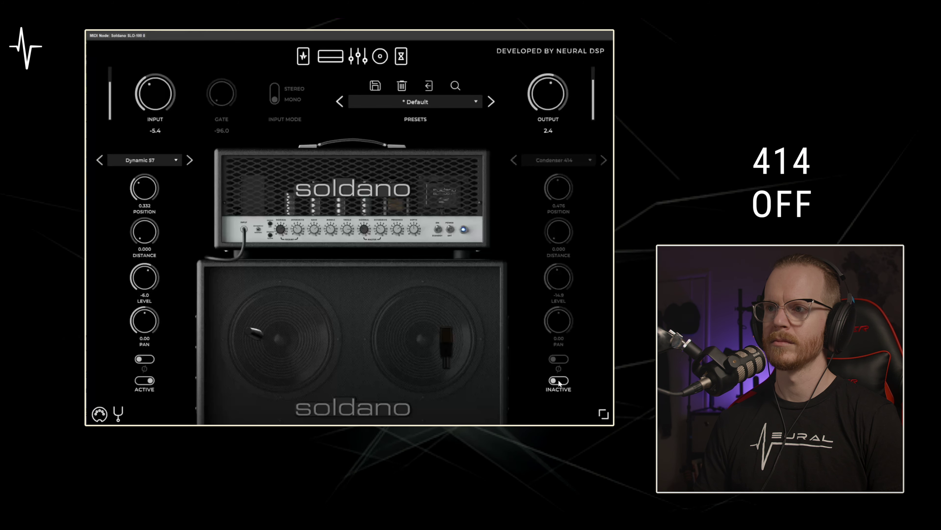
left_click(560, 382)
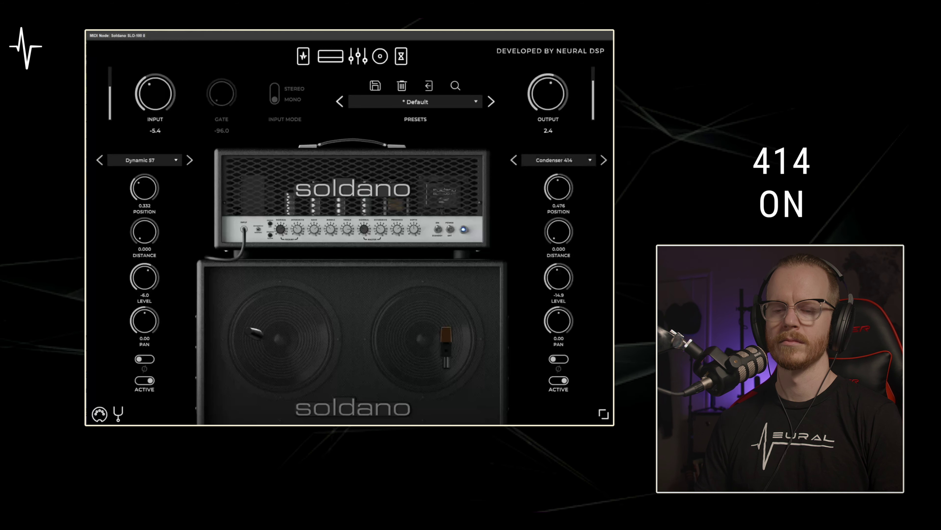
left_click(556, 382)
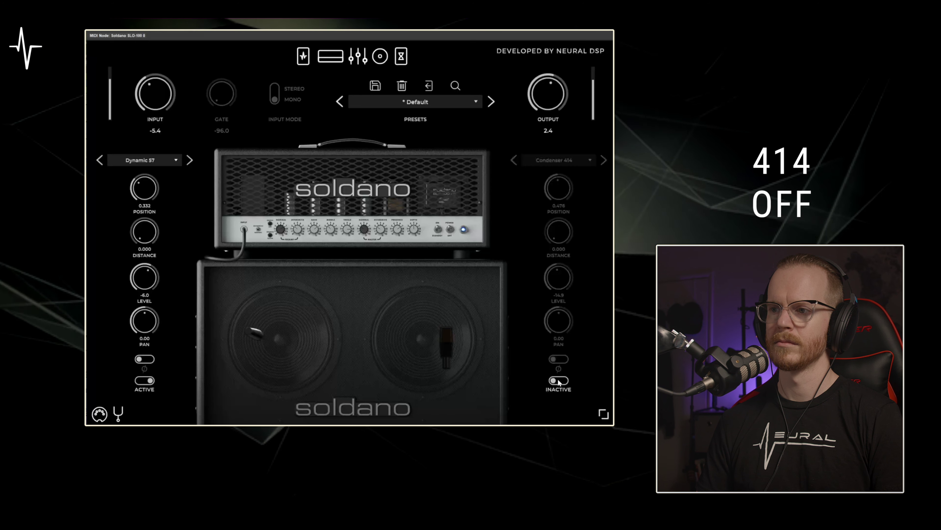
left_click(560, 383)
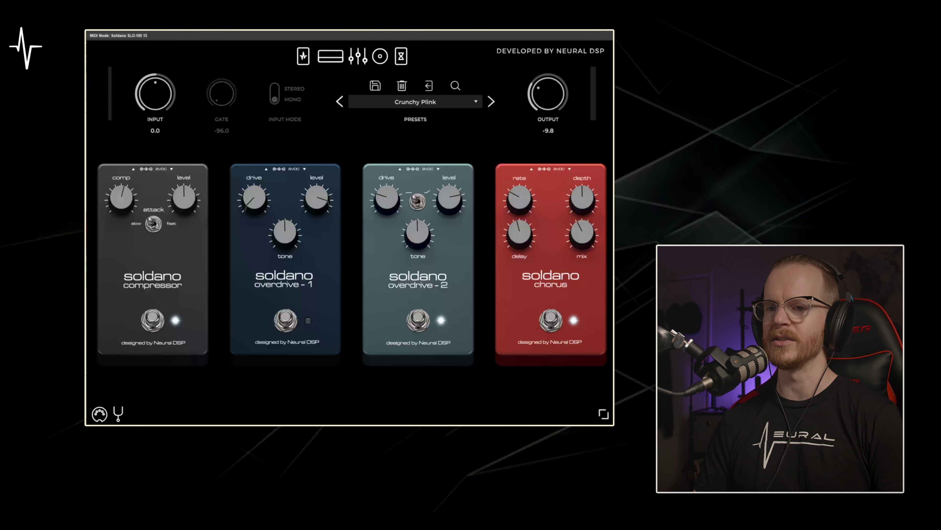
Step: On the Crunchy Plink pre-effects pedals, toggle the chorus off and on, then lower its mix
left_click(400, 59)
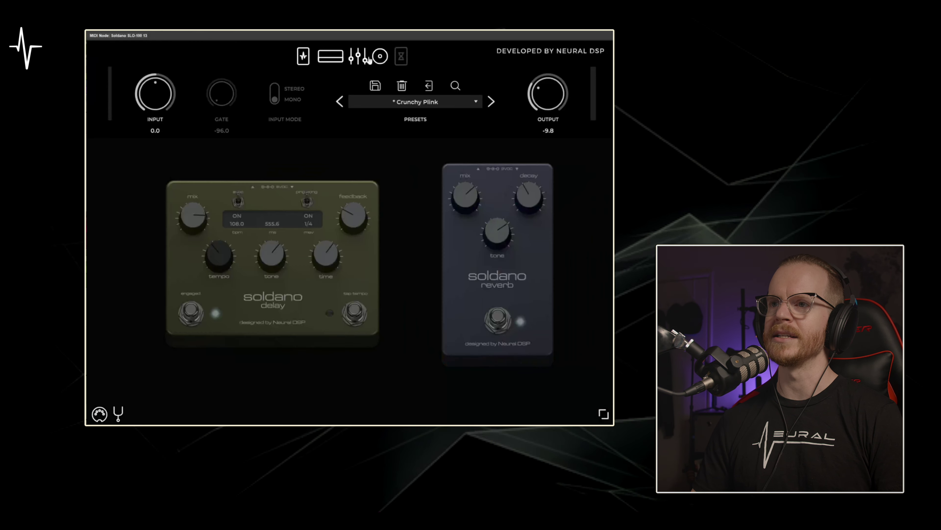
left_click(303, 57)
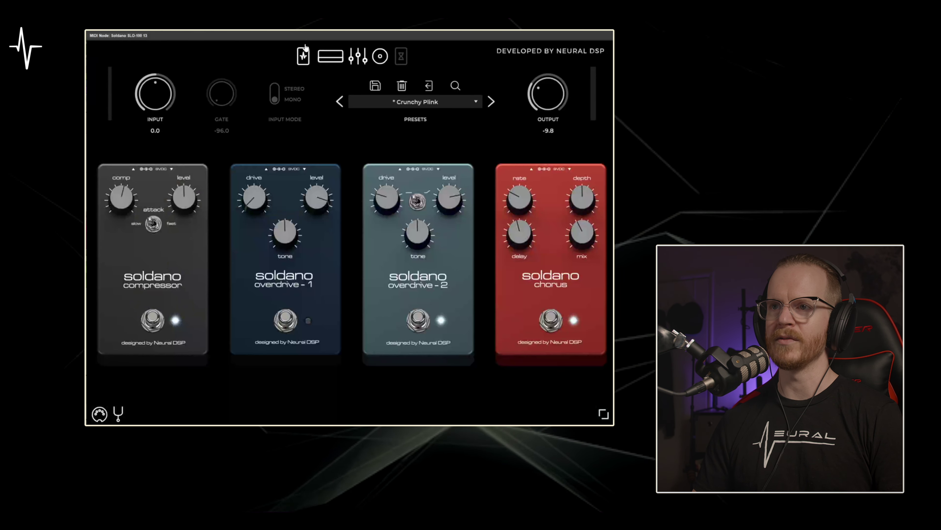
left_click(551, 320)
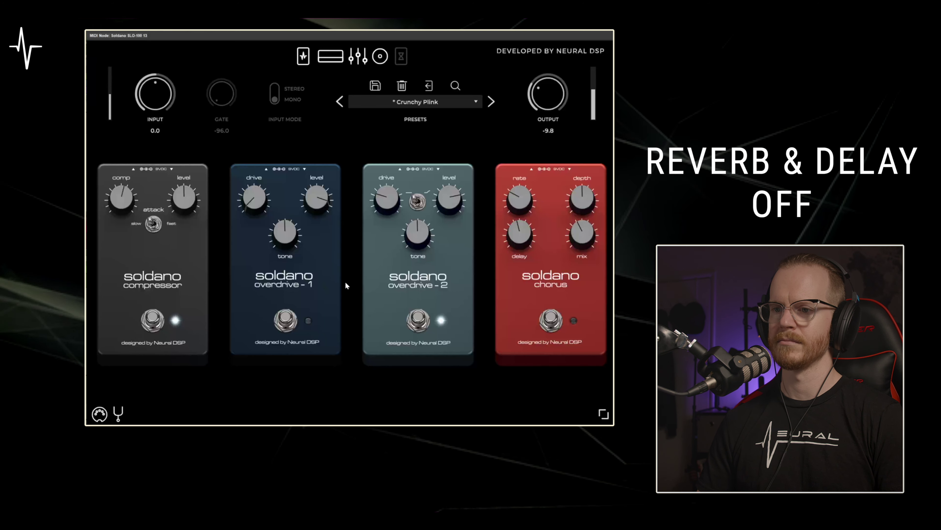
left_click(550, 318)
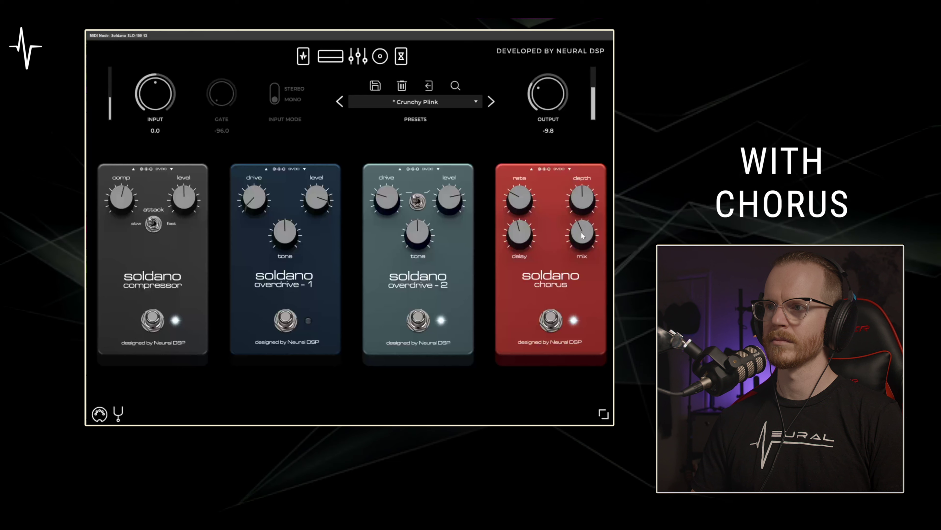
left_click_drag(581, 231, 583, 236)
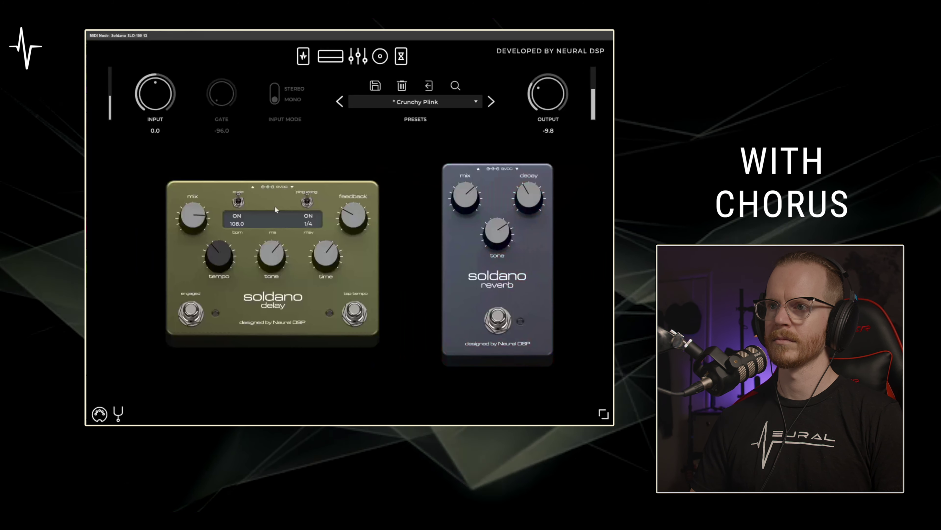
Step: Engage the delay pedal and then the reverb pedal on the post-effects page
left_click(192, 313)
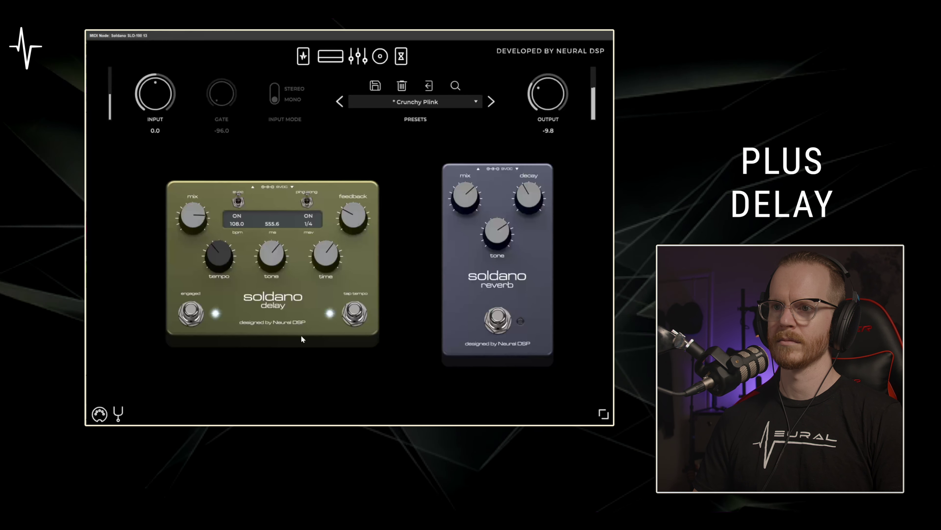
left_click(499, 320)
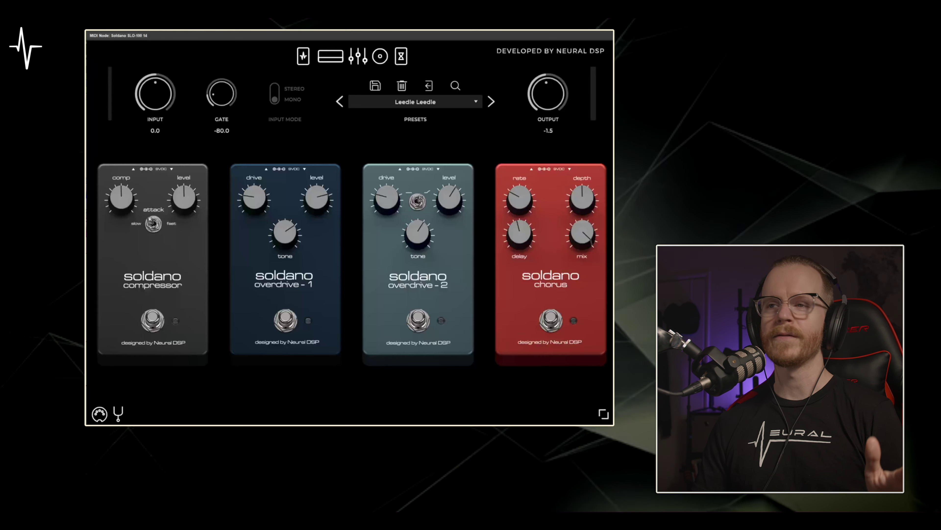
Step: Review the Leedle Leedle amp head, its pre-effects pedals, and the cabinet and microphone settings
left_click(331, 55)
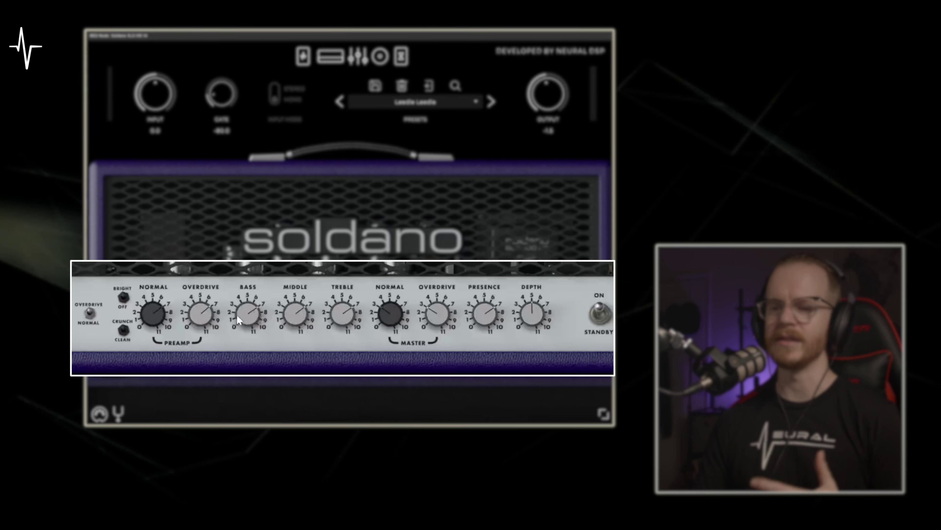
left_click(308, 56)
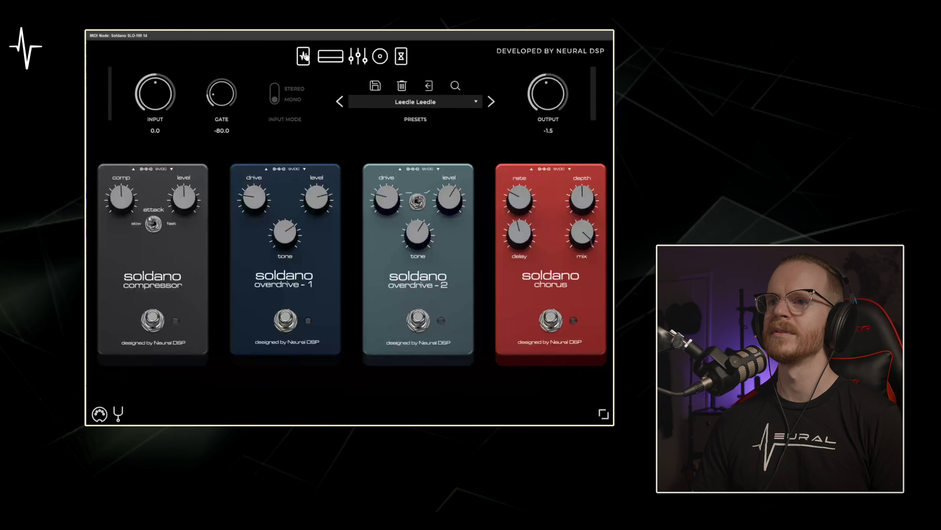
left_click(330, 56)
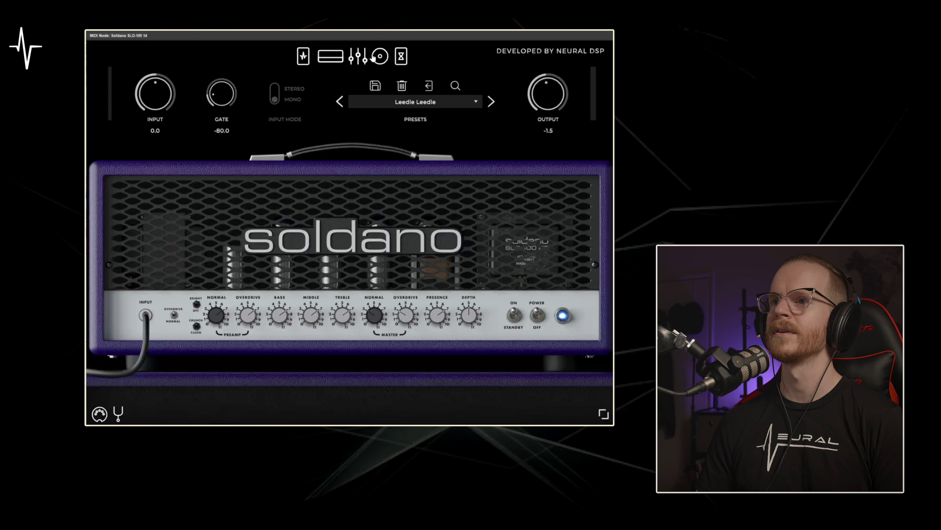
left_click(365, 60)
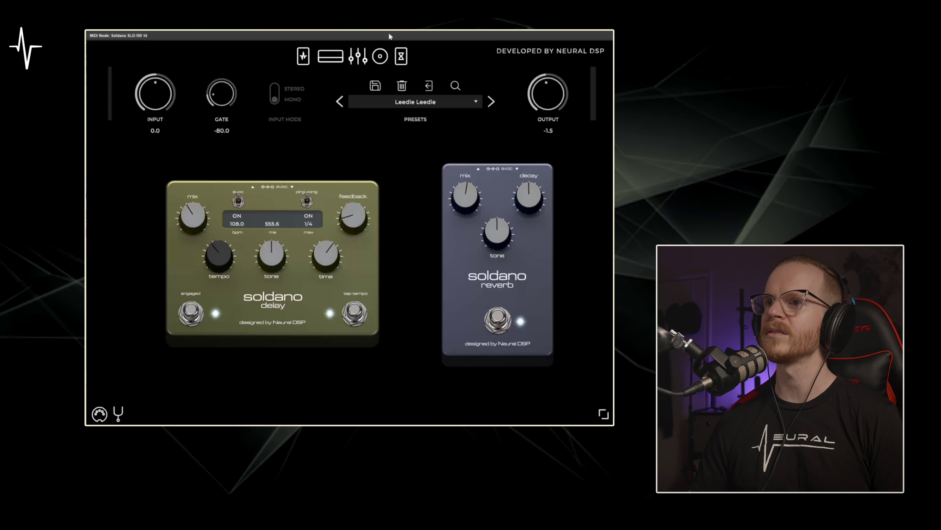
Step: Show the Leedle Leedle graphic EQ with its 4 kHz band boosted +2.0 dB
left_click(365, 62)
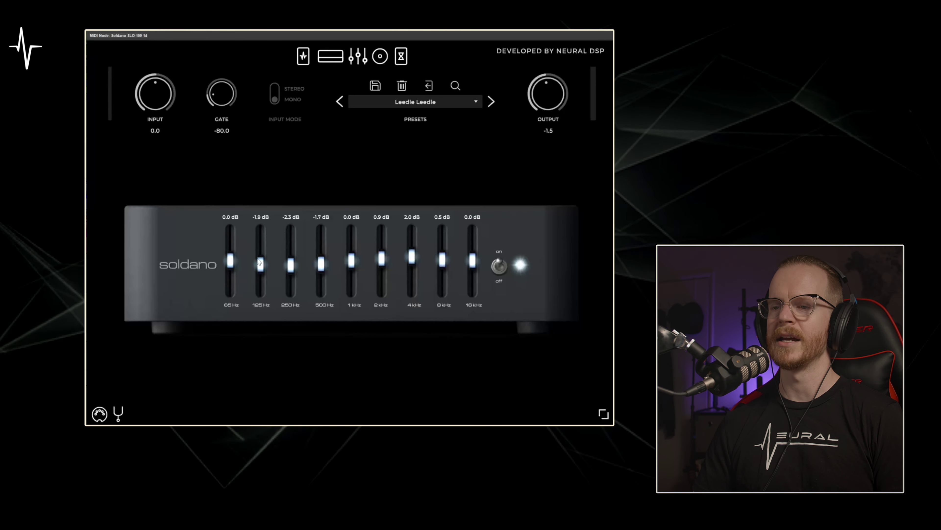